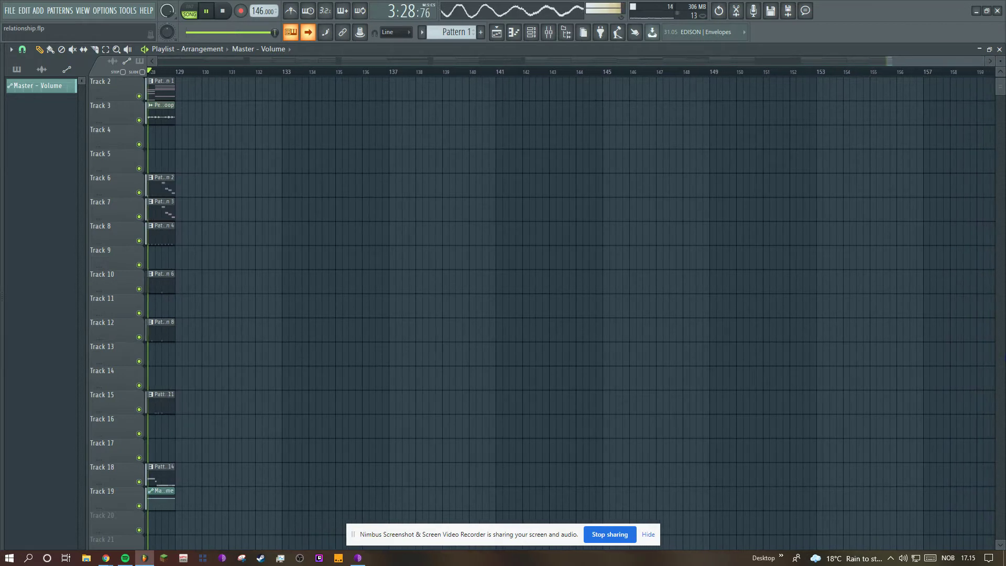
# Stop the song playback and review the Perc loop sample's settings and the Fruity parametric EQ 2 on its mixer track
pyautogui.press('space')
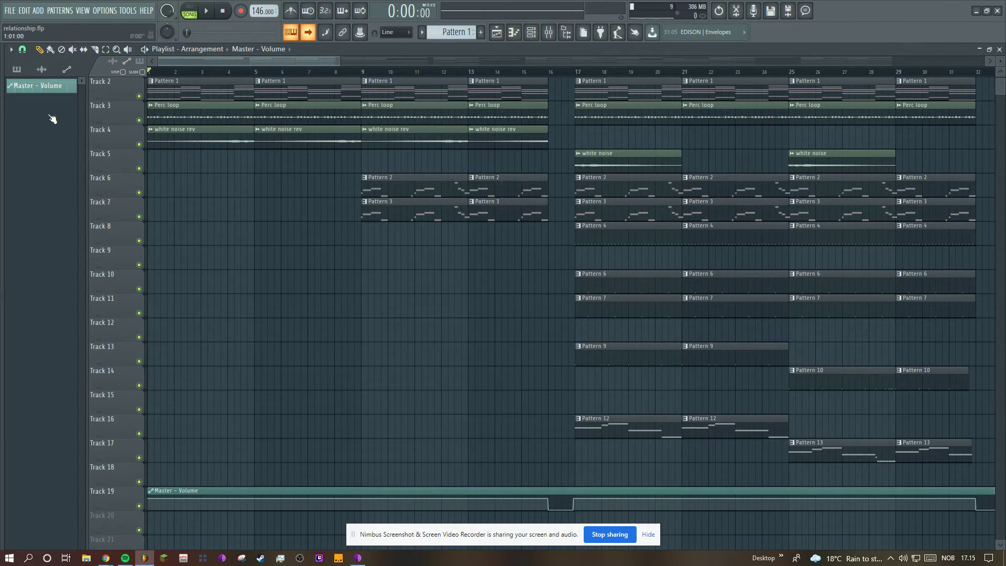
pyautogui.click(42, 70)
pyautogui.click(44, 134)
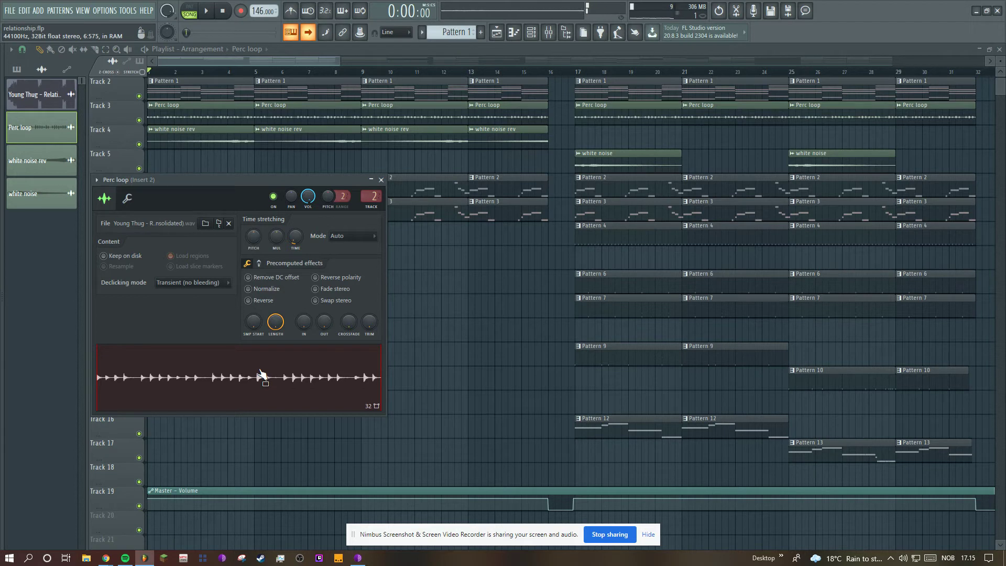
pyautogui.click(547, 32)
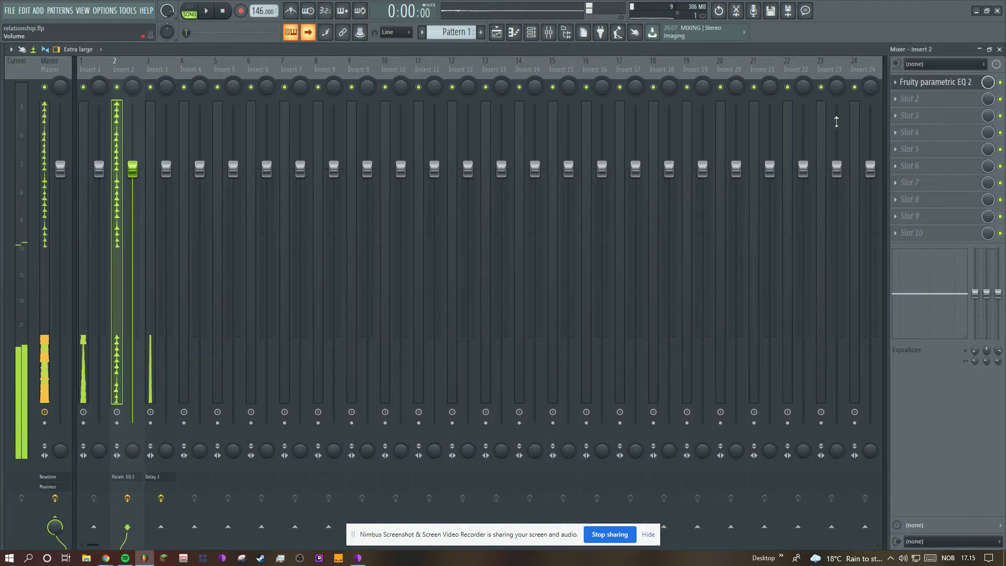
pyautogui.click(925, 88)
pyautogui.click(497, 30)
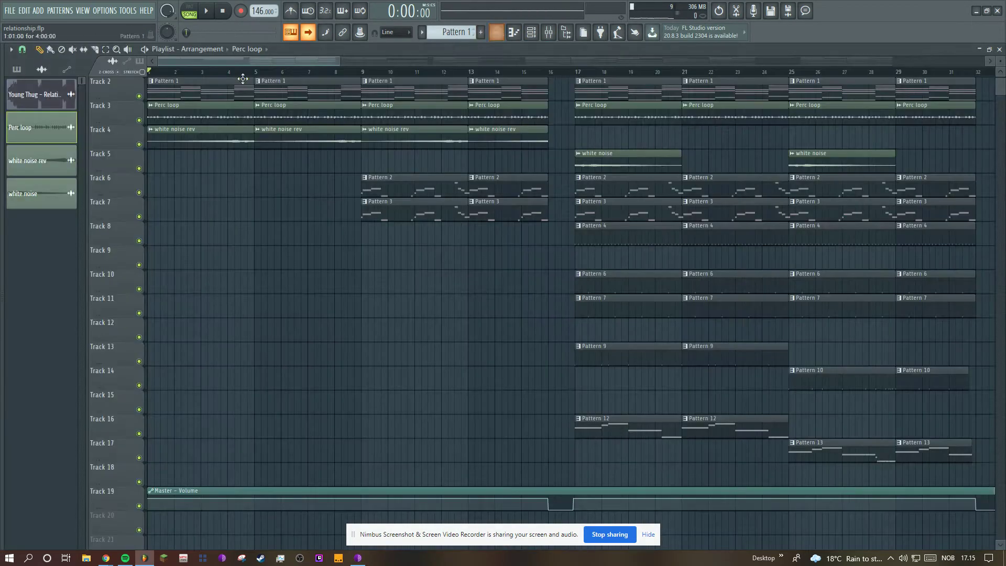
# Review the white noise rev sample's channel settings and the Fruity Delay 3 effect on its mixer track, Insert 3
pyautogui.click(50, 165)
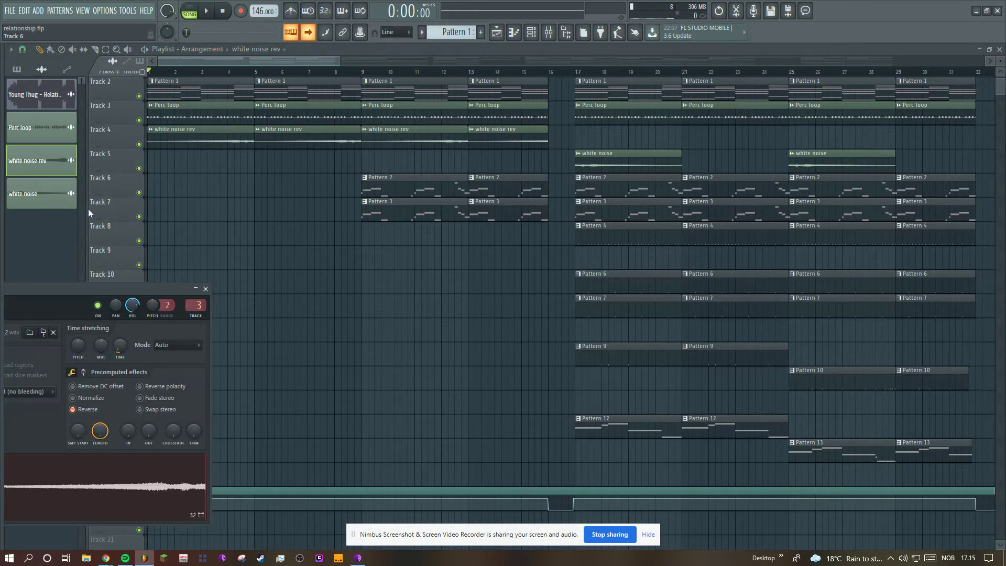
pyautogui.moveTo(102, 283); pyautogui.dragTo(447, 145)
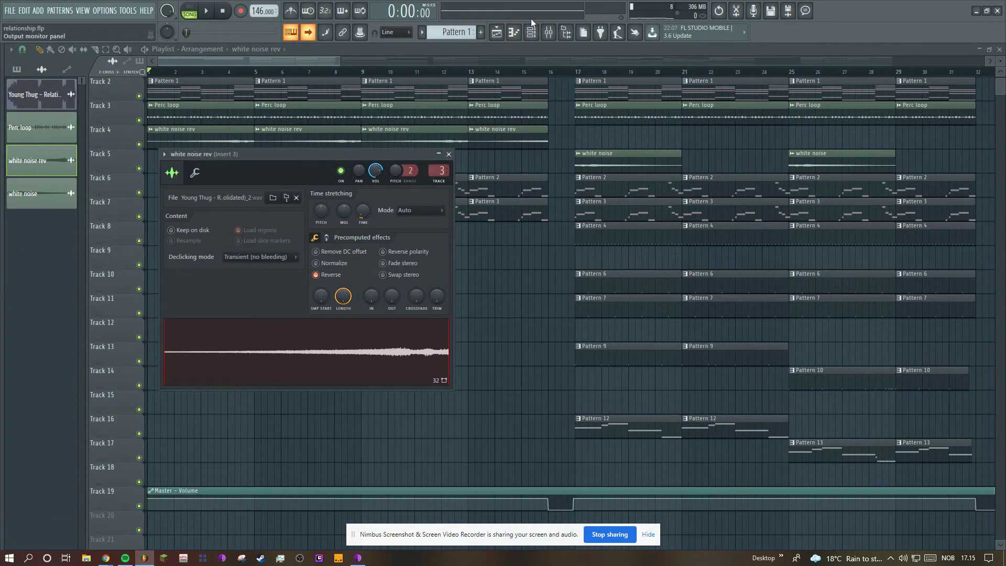
pyautogui.click(548, 32)
pyautogui.click(927, 89)
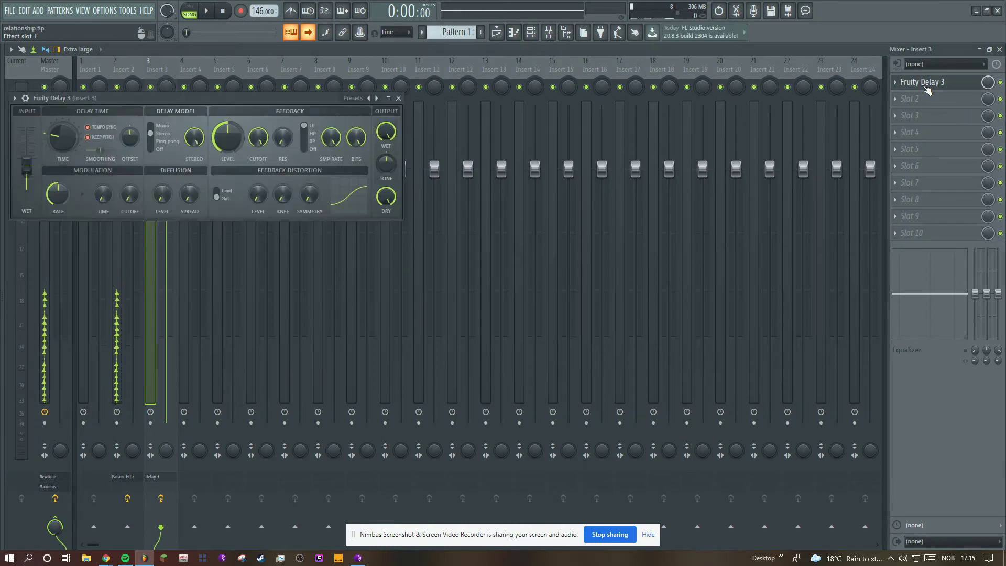
pyautogui.click(495, 34)
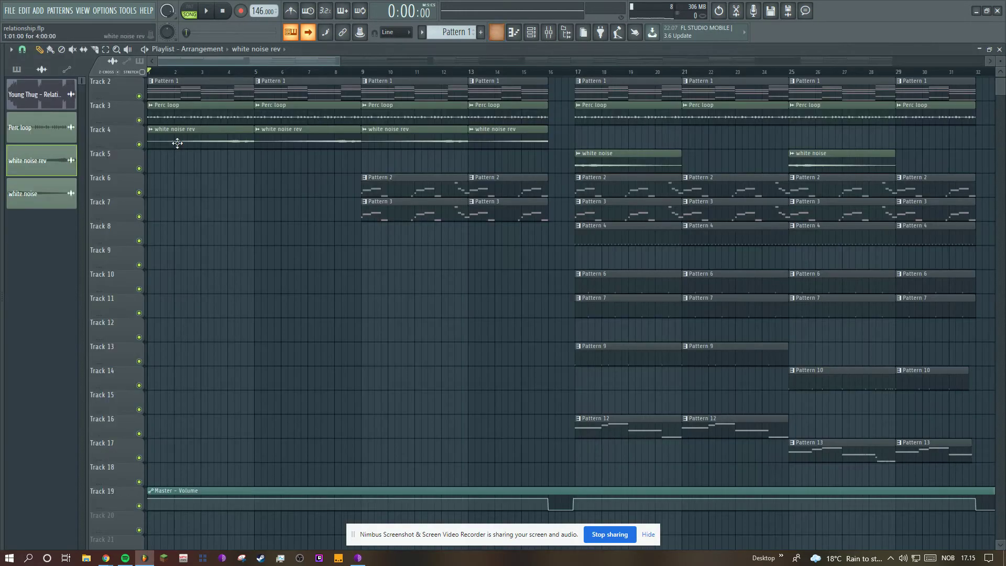
# Compare the channel settings of the white noise rev sample with those of the white noise sample
pyautogui.click(70, 165)
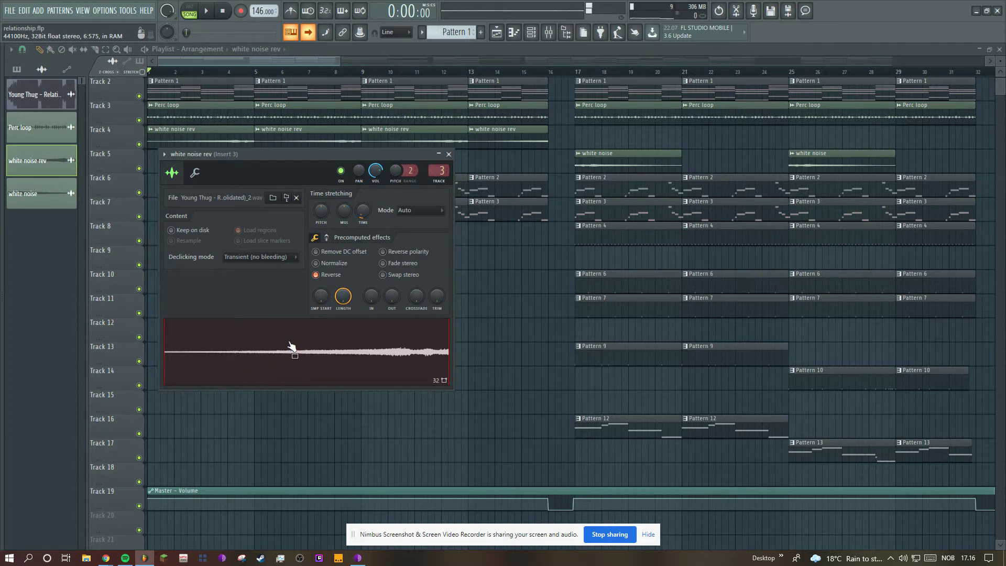
pyautogui.click(30, 202)
pyautogui.moveTo(183, 136); pyautogui.dragTo(274, 101)
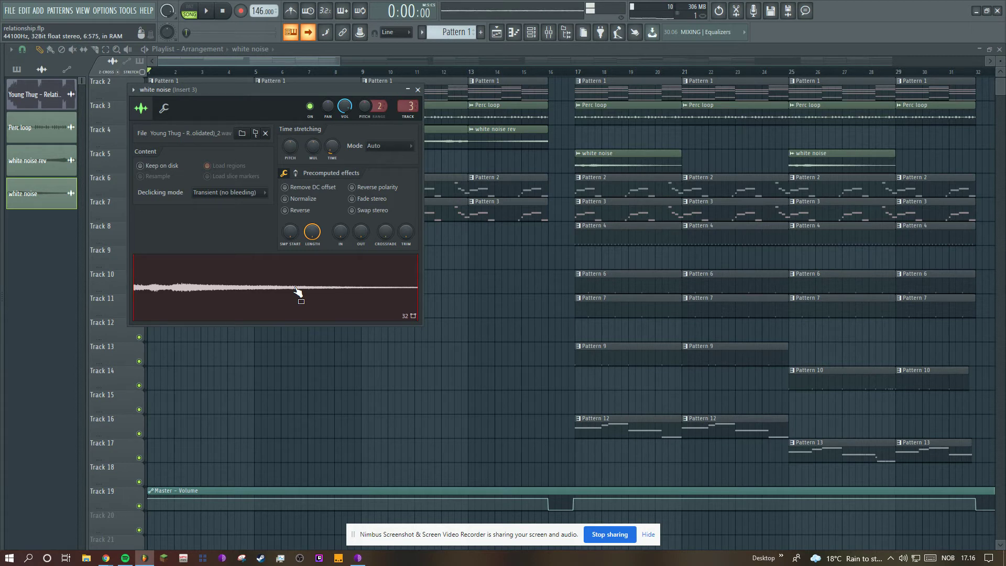
# List the project's patterns and inspect the Maximus effect on the Master mixer track
pyautogui.click(16, 67)
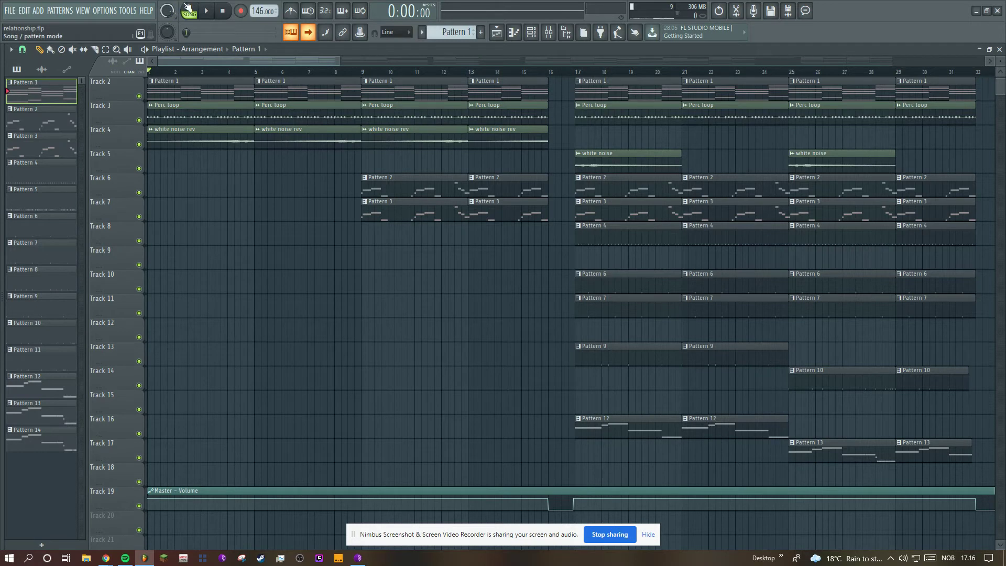
pyautogui.click(547, 32)
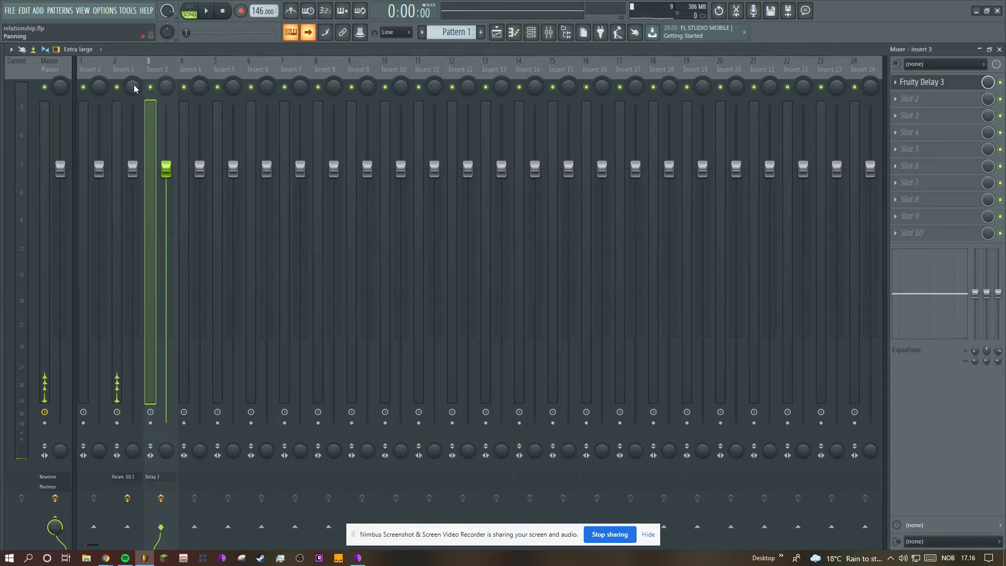
pyautogui.click(62, 67)
pyautogui.click(922, 236)
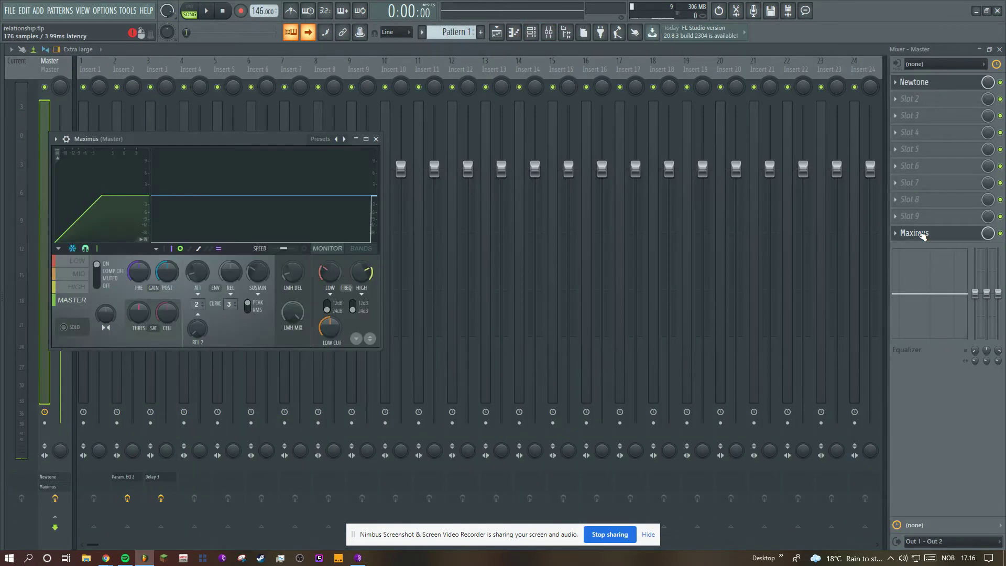
pyautogui.click(496, 34)
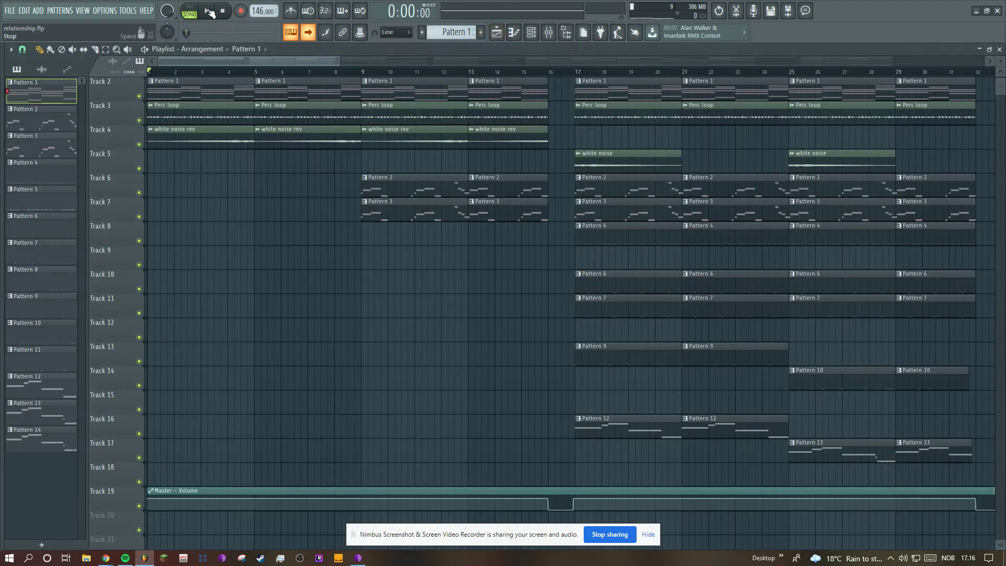
# Show all of Pattern 1's Morphine chords in the piano roll and set its grid snapping to Line
pyautogui.press('F7')
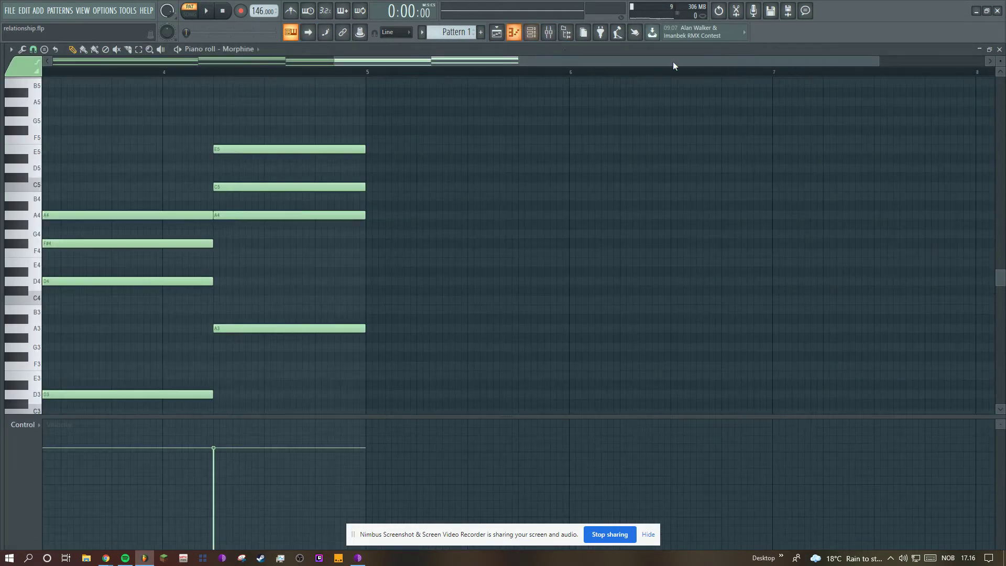
pyautogui.moveTo(648, 61); pyautogui.dragTo(284, 96)
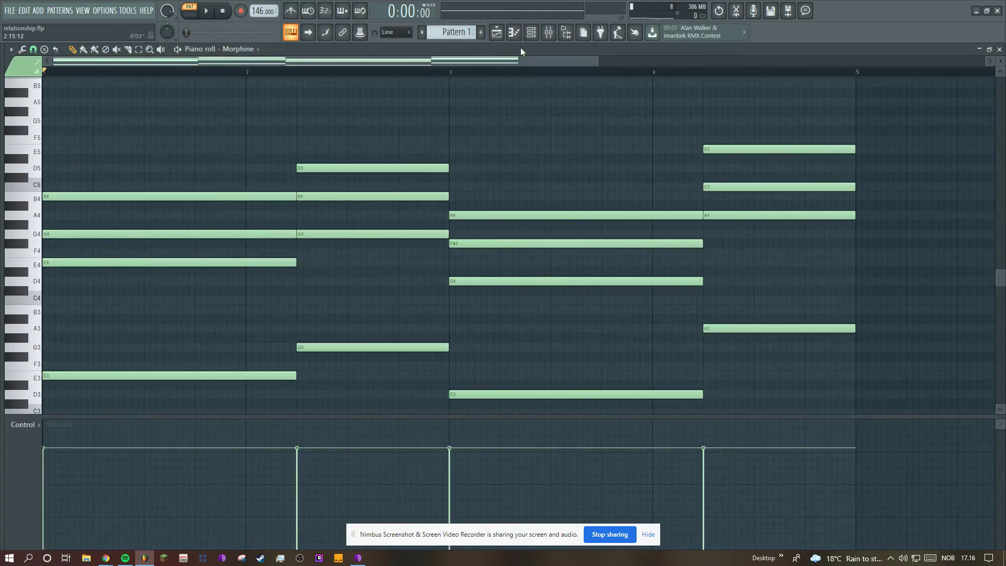
pyautogui.click(52, 46)
pyautogui.click(47, 74)
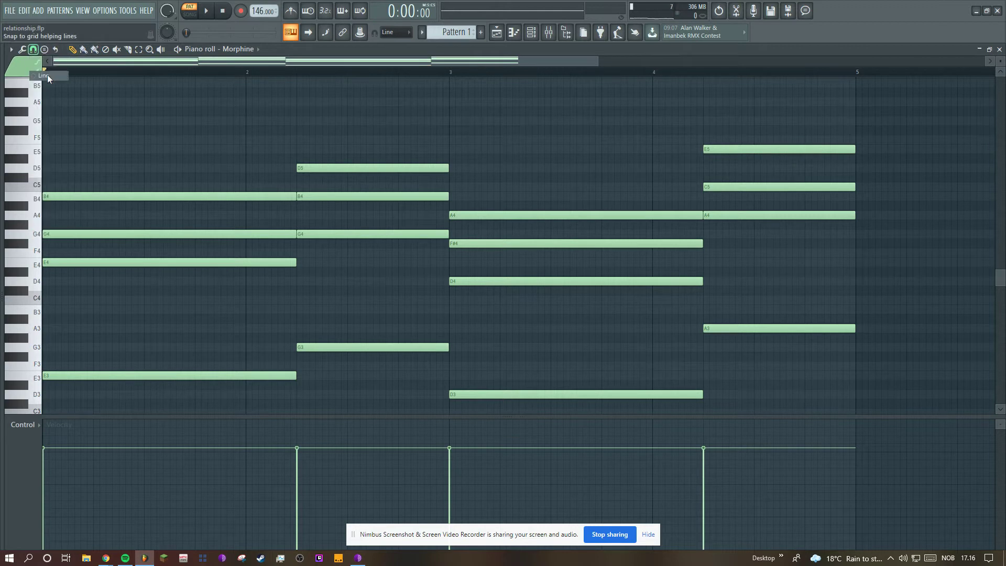
# Inspect the Morphine synth's settings and its mixer track, and play Pattern 1's chord progression
pyautogui.press('F6')
pyautogui.click(124, 155)
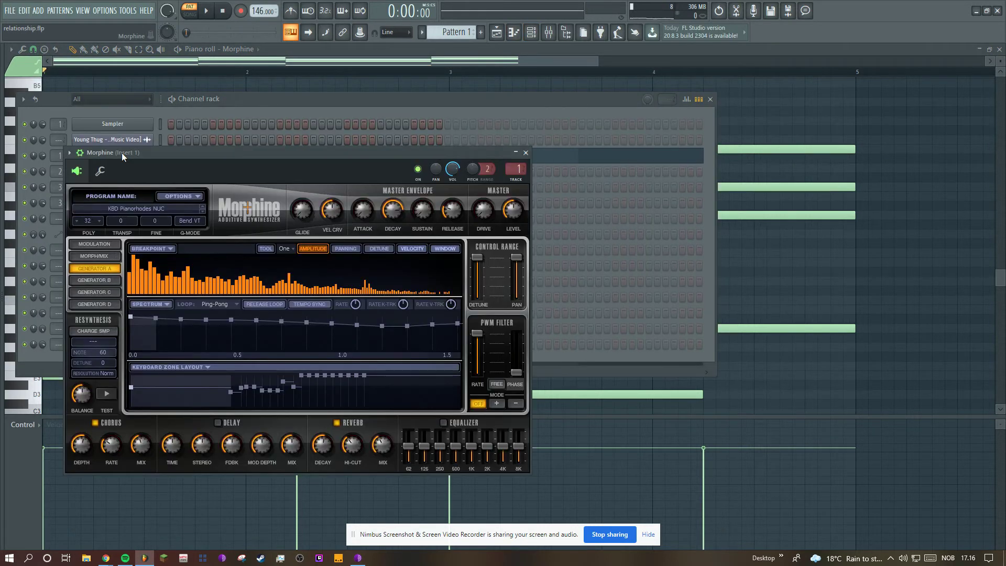
pyautogui.press('F9')
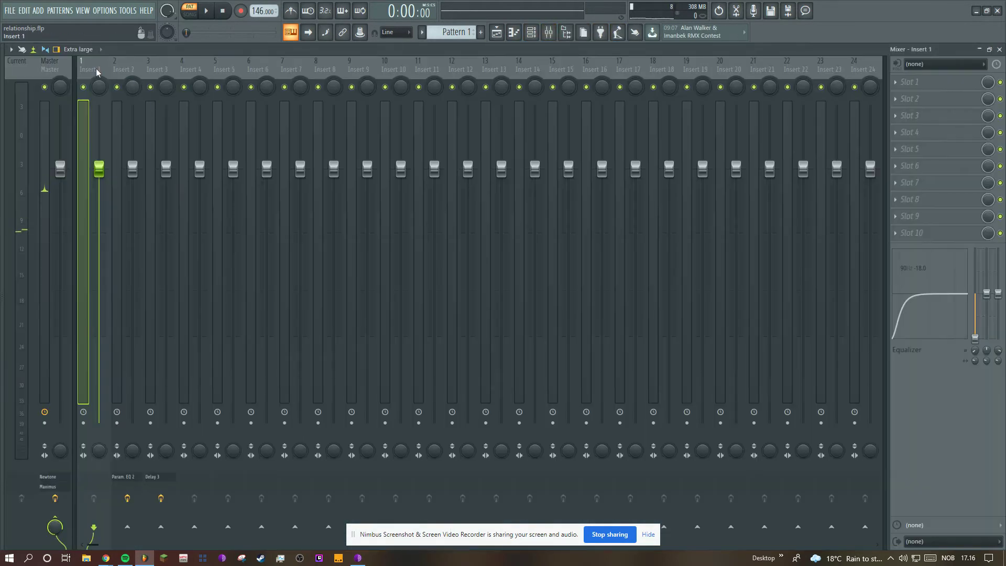
pyautogui.click(517, 39)
pyautogui.press('space')
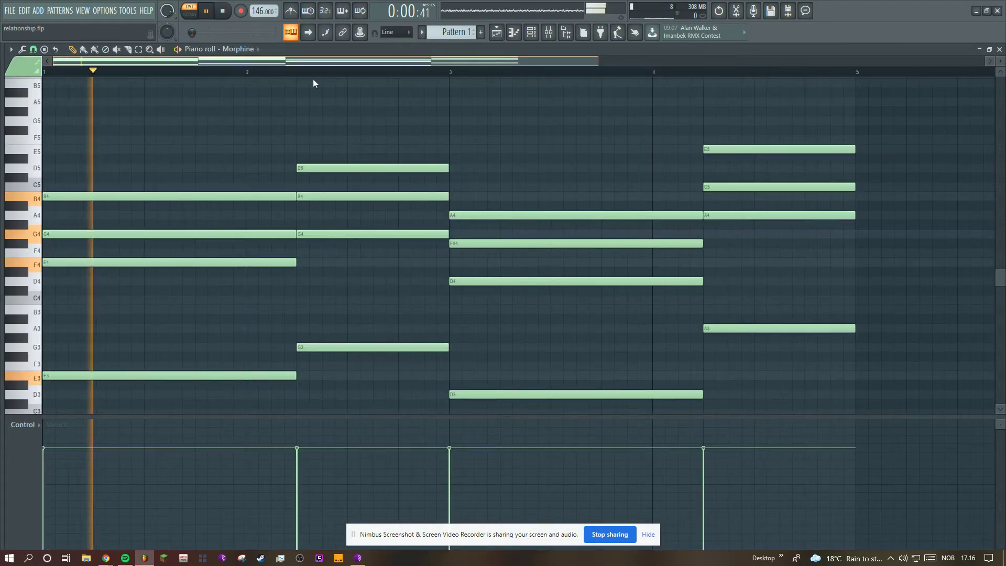
pyautogui.moveTo(673, 62); pyautogui.dragTo(753, 62)
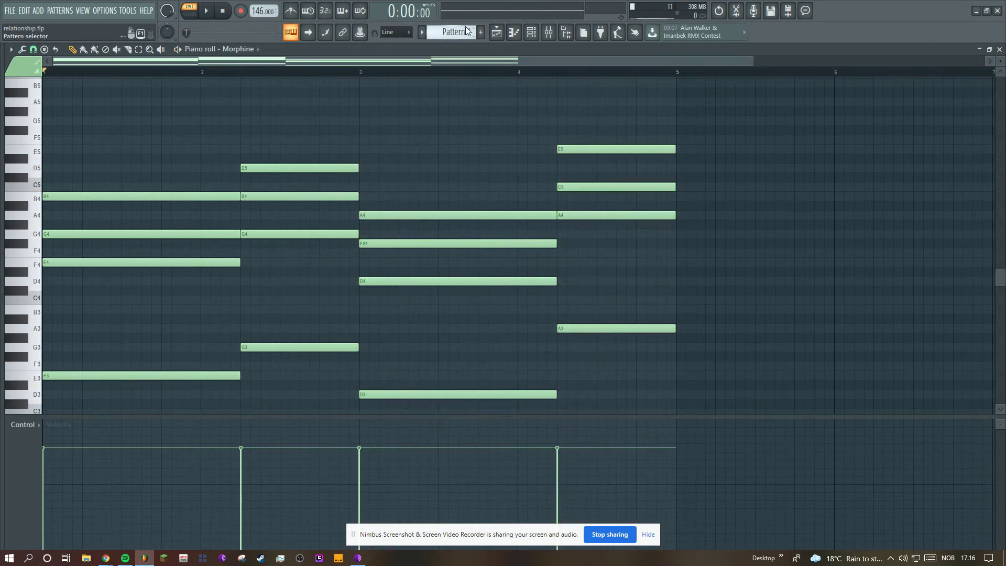
# Switch to Pattern 2, inspect its Gamer instrument, and play the melody with the piano roll notes in view
pyautogui.scroll(-1, 465, 30)
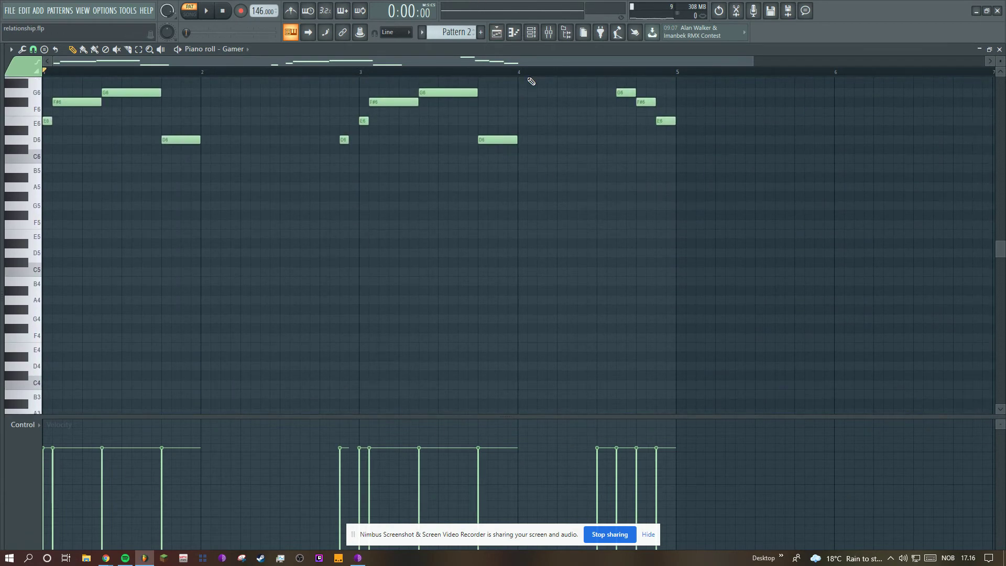
pyautogui.scroll(3, 546, 97)
pyautogui.click(530, 32)
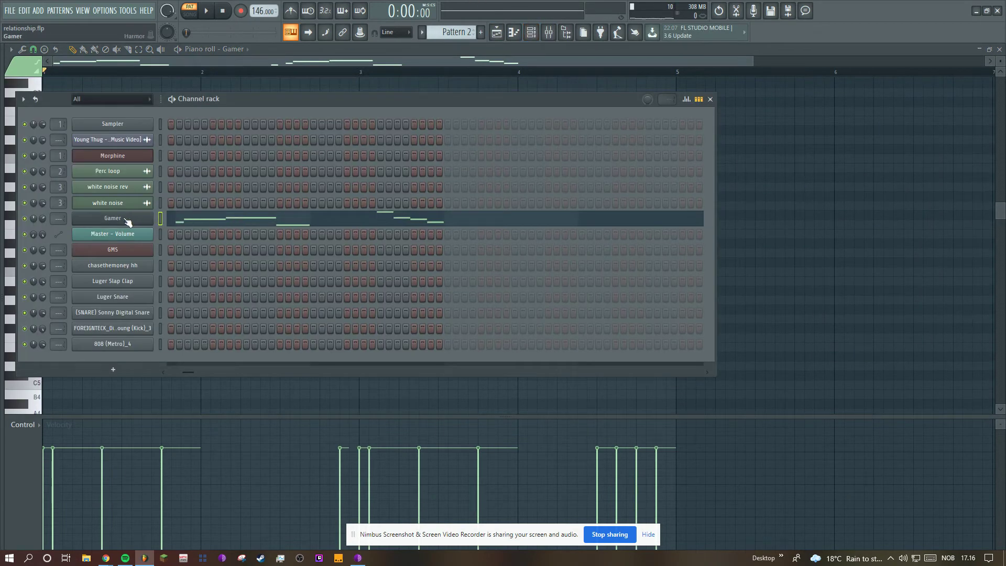
pyautogui.click(126, 219)
pyautogui.click(399, 62)
pyautogui.press('space')
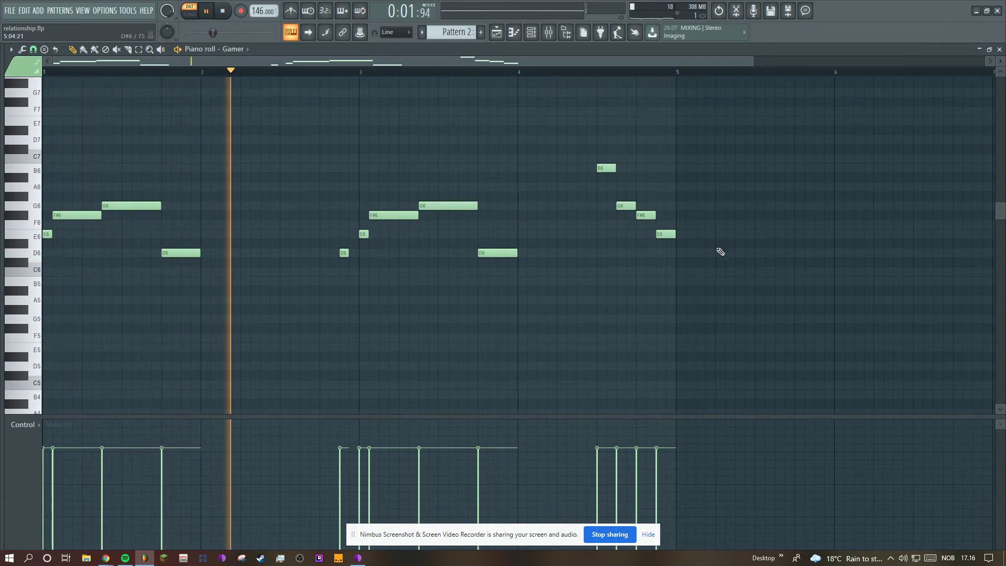
pyautogui.scroll(1, 851, 61)
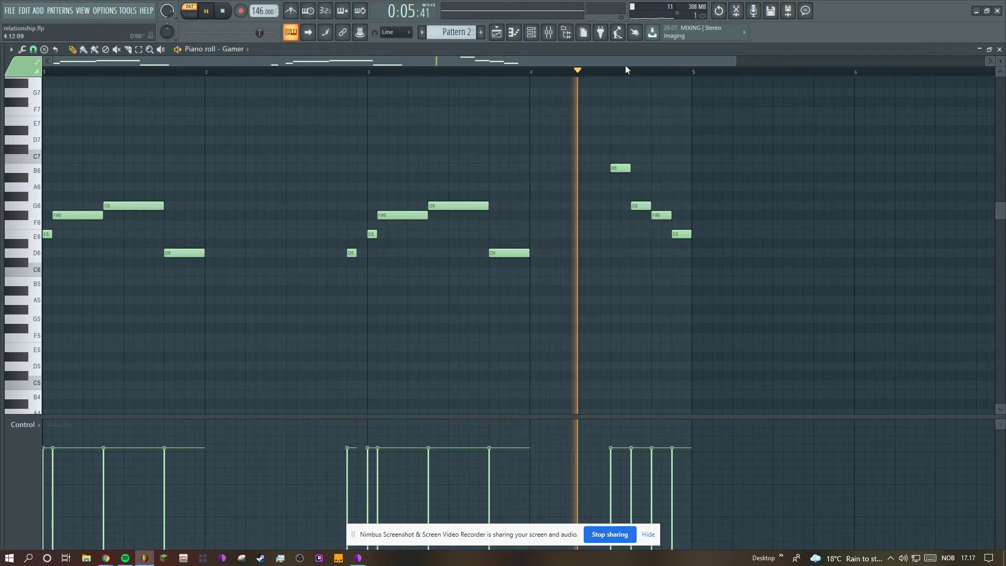
# Switch to Pattern 3, inspect its GMS synth and mixer routing, and play the melody in the piano roll
pyautogui.scroll(-1, 456, 32)
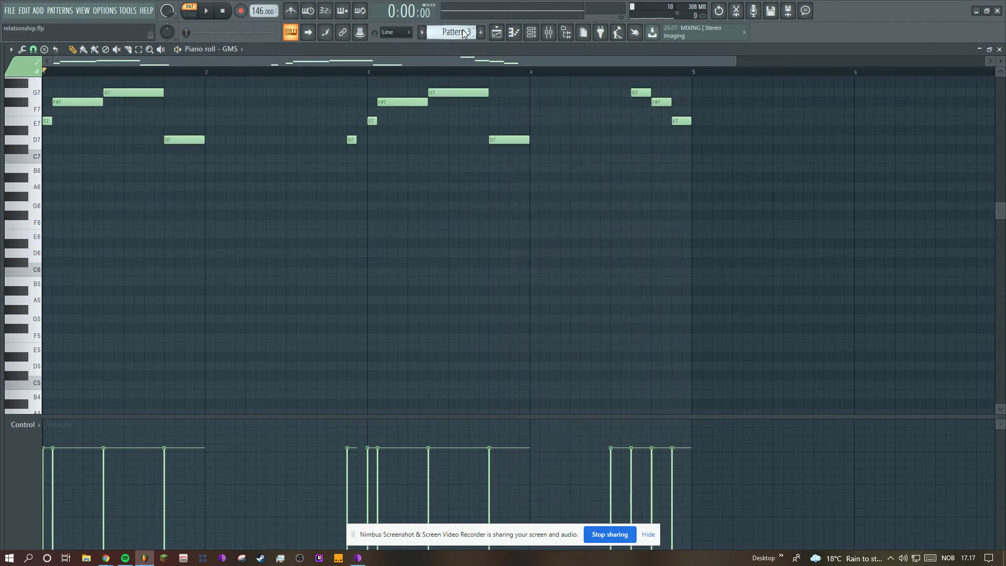
pyautogui.scroll(3, 482, 97)
pyautogui.click(539, 35)
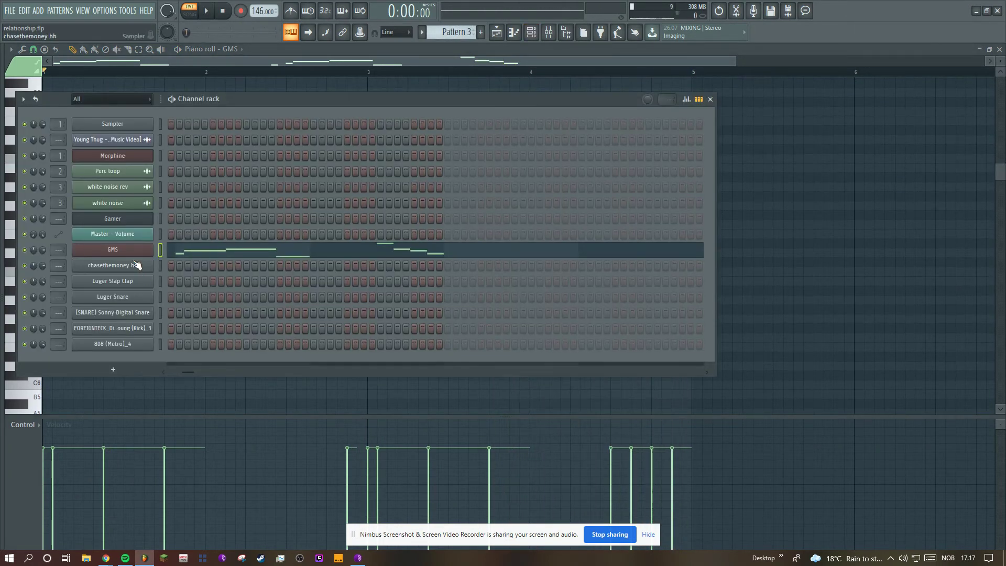
pyautogui.click(131, 249)
pyautogui.click(446, 60)
pyautogui.press('space')
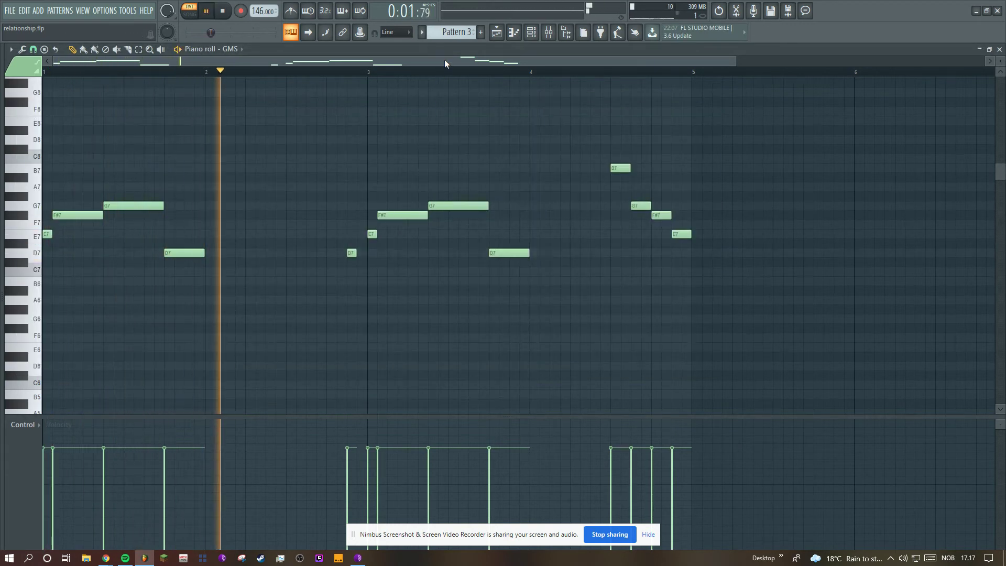
pyautogui.click(548, 33)
pyautogui.click(548, 33)
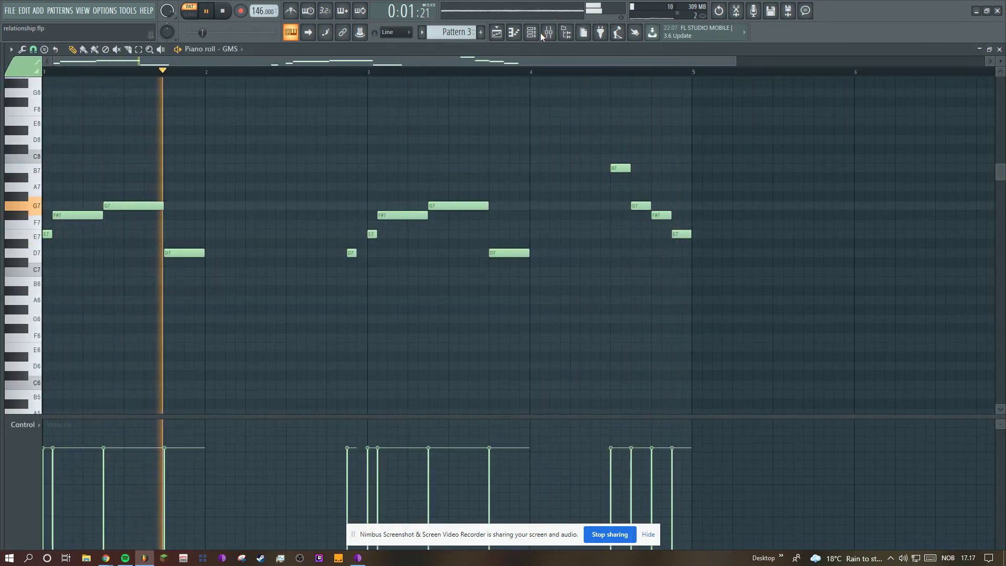
pyautogui.click(532, 33)
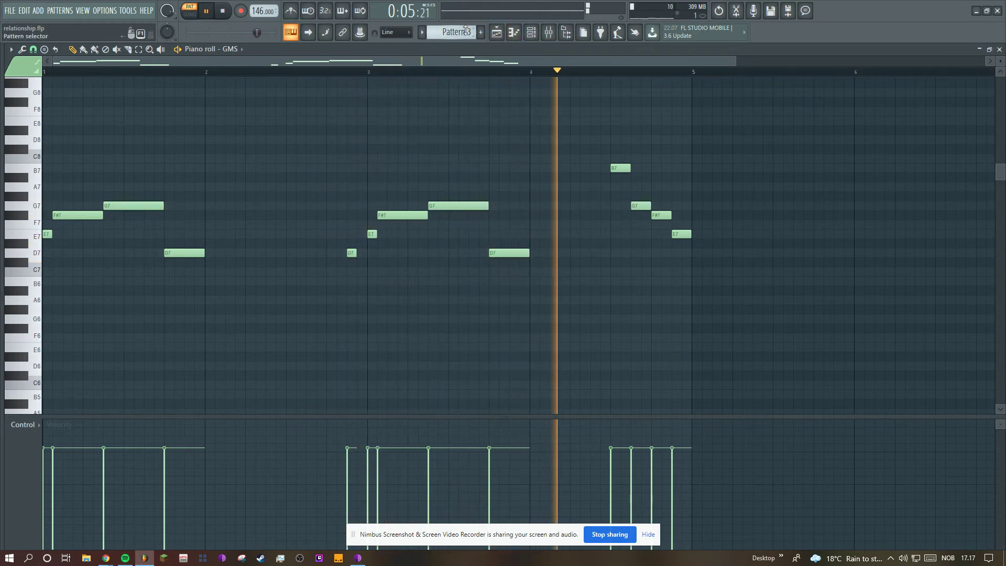
pyautogui.press('space')
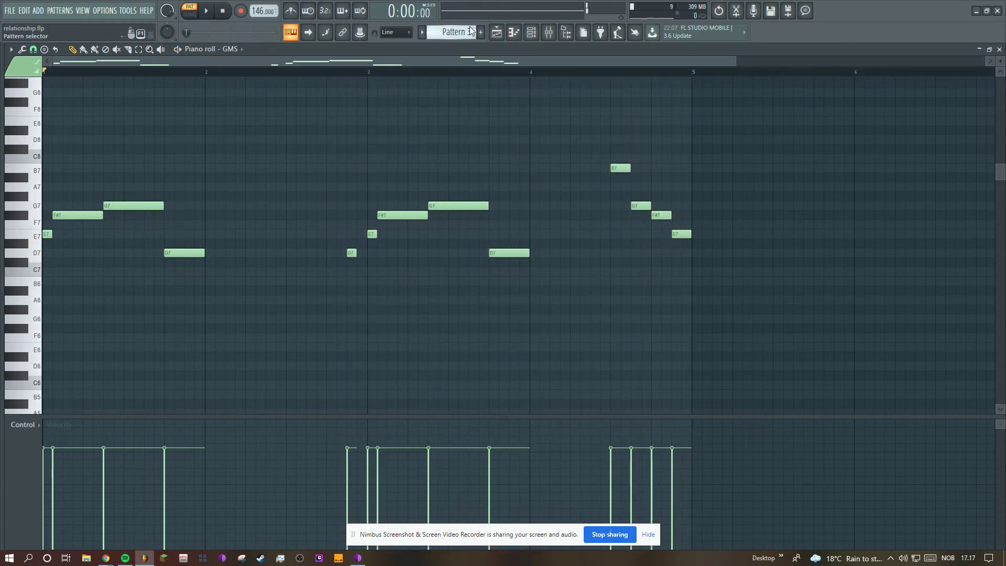
# Switch to Pattern 4 and play its chasethemoney hh hi-hat notes, checking the mixer during playback
pyautogui.scroll(-3, 471, 32)
pyautogui.scroll(-6, 422, 158)
pyautogui.press('space')
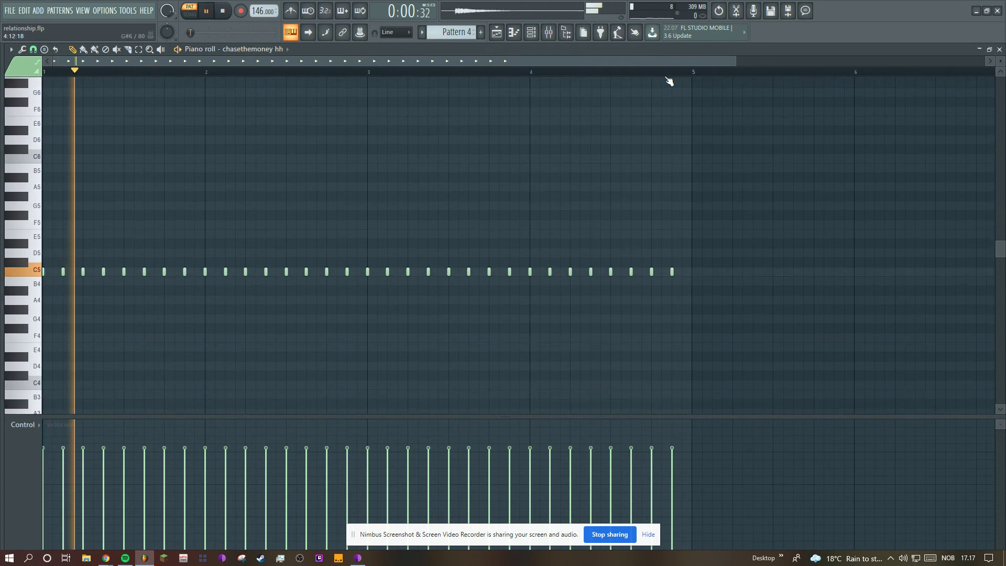
pyautogui.scroll(1, 641, 65)
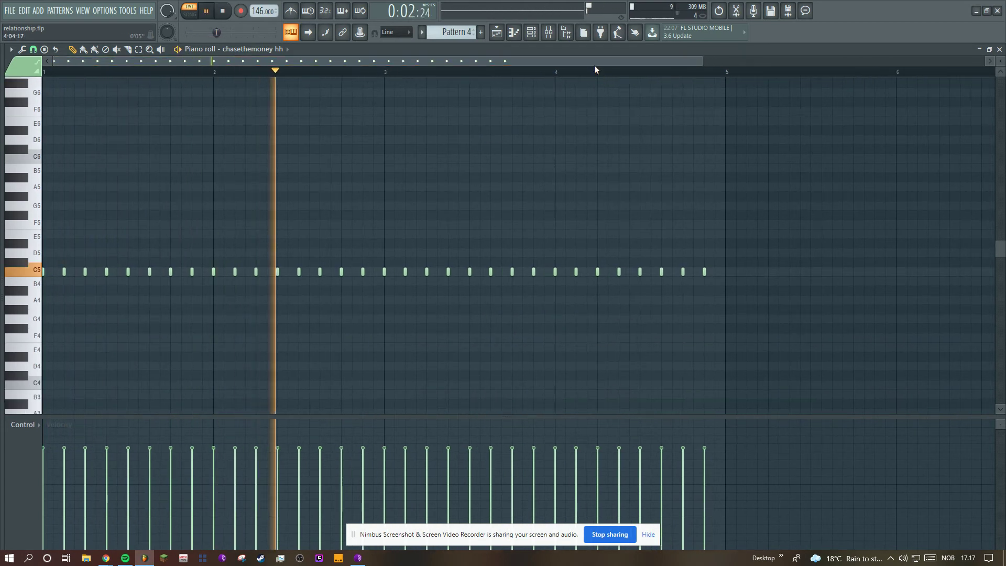
pyautogui.click(548, 32)
pyautogui.click(548, 32)
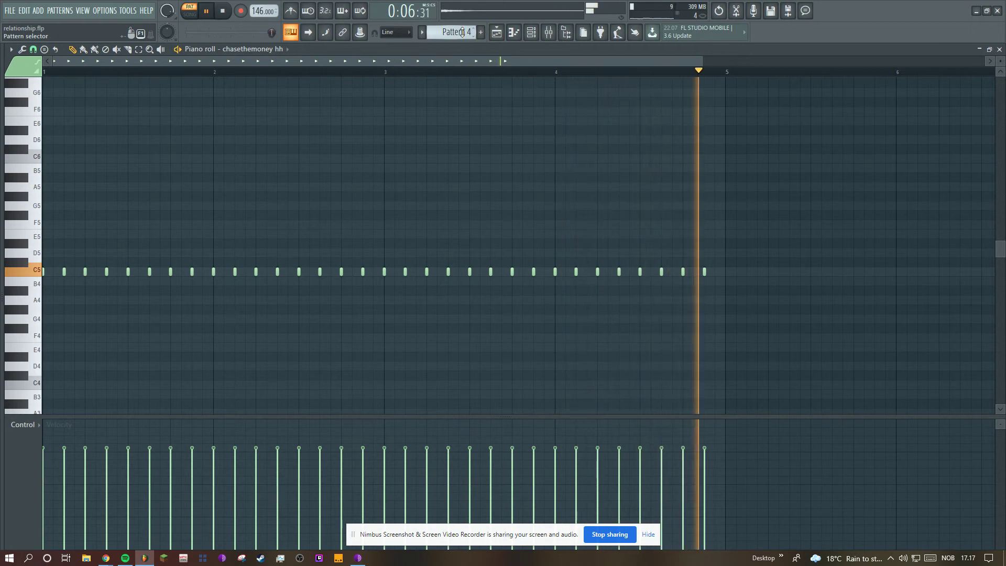
# Switch to Pattern 5 and play its hi-hat rolls with the full eight bars in view
pyautogui.scroll(-1, 462, 32)
pyautogui.moveTo(483, 61); pyautogui.dragTo(728, 61)
pyautogui.press('space')
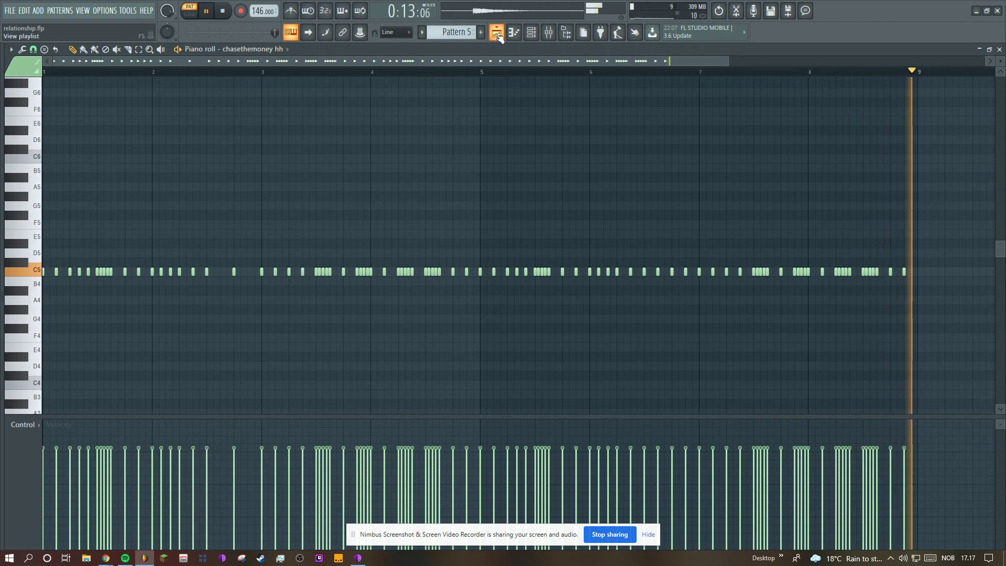
# Step through Patterns 6, 7 and 8, playing their clap and snare notes in the piano roll
pyautogui.scroll(-1, 474, 30)
pyautogui.press('space')
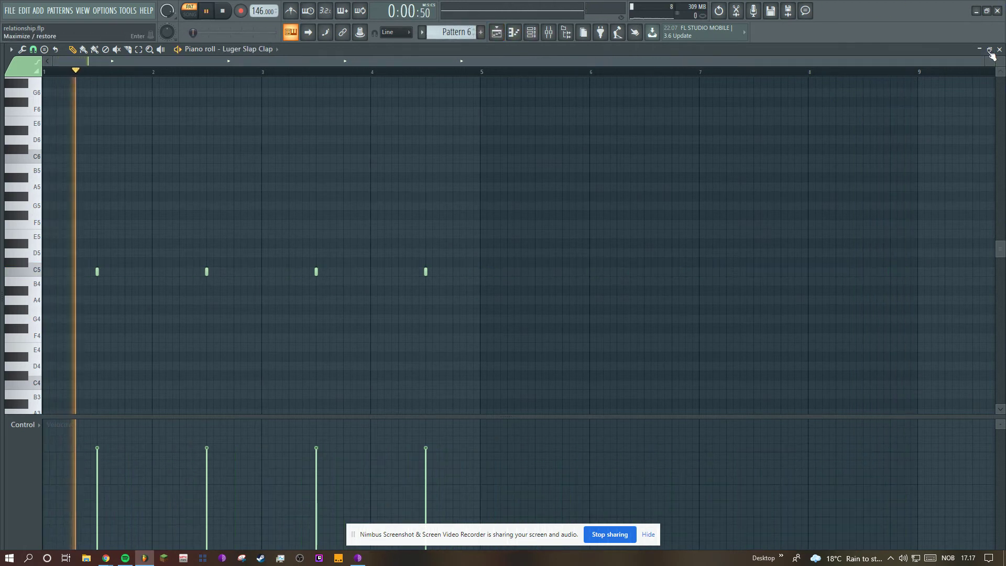
pyautogui.scroll(1, 819, 81)
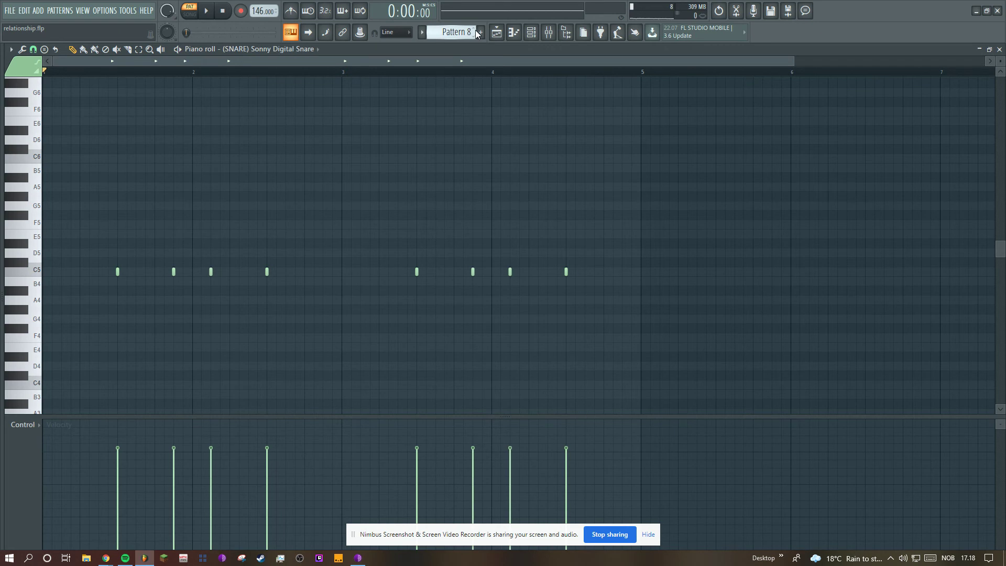
pyautogui.press('space')
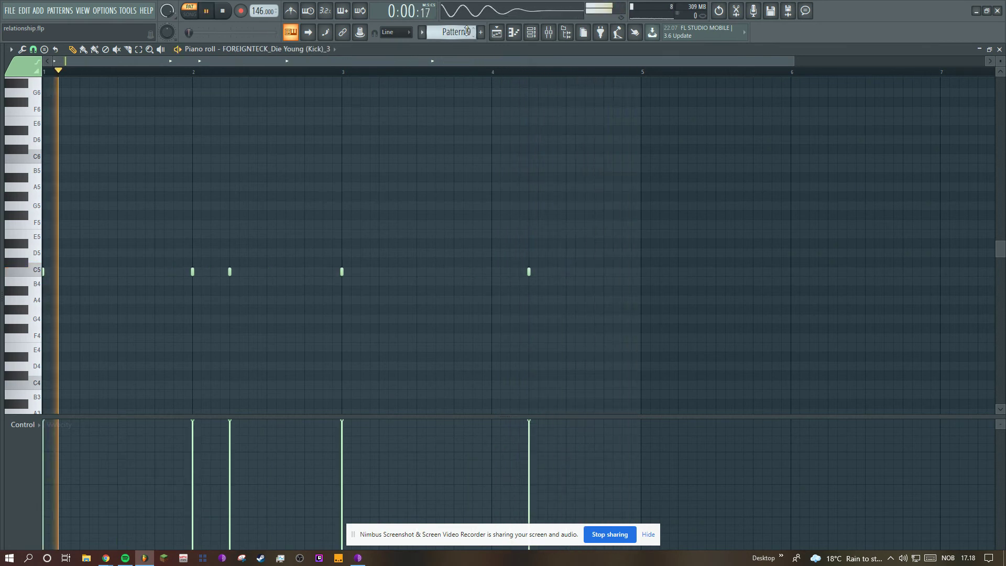
# Inspect Pattern 9's FOREIGNTECK kick in the channel rack and mixer while its notes play
pyautogui.click(531, 32)
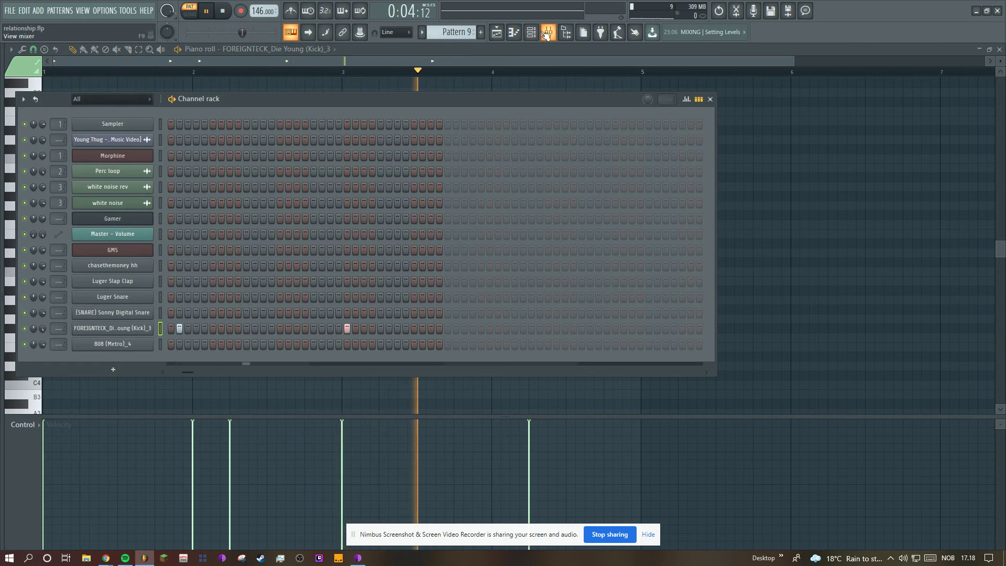
pyautogui.click(547, 32)
pyautogui.click(547, 32)
pyautogui.click(505, 59)
pyautogui.press('space')
# Switch to Pattern 10 and play its kick notes in the piano roll
pyautogui.scroll(1, 470, 32)
pyautogui.press('space')
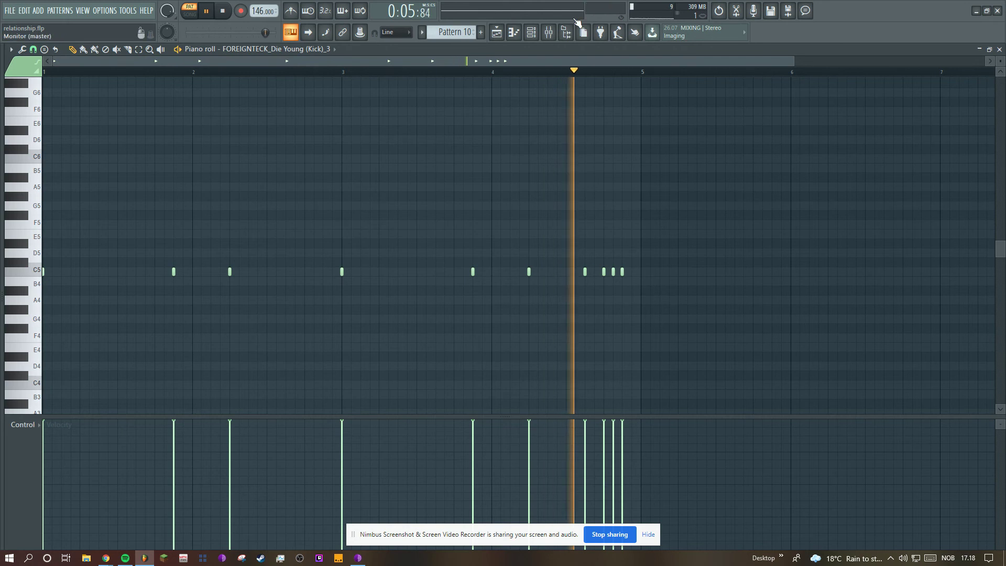
pyautogui.press('space')
# Play Pattern 11's kick notes and check the kick channel's options in the channel rack
pyautogui.press('space')
pyautogui.press('F6')
pyautogui.rightClick(151, 329)
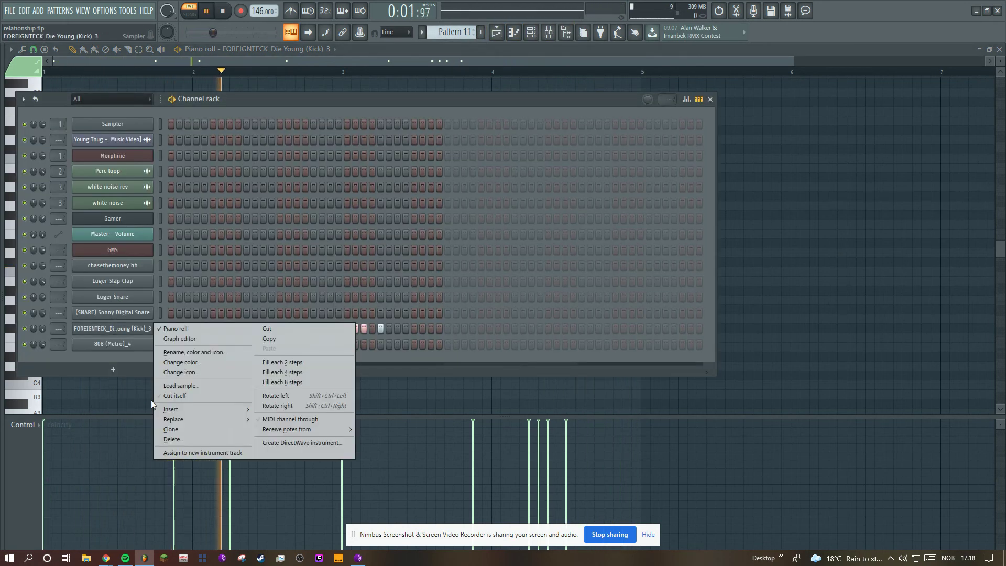
pyautogui.press('Escape')
pyautogui.press('F6')
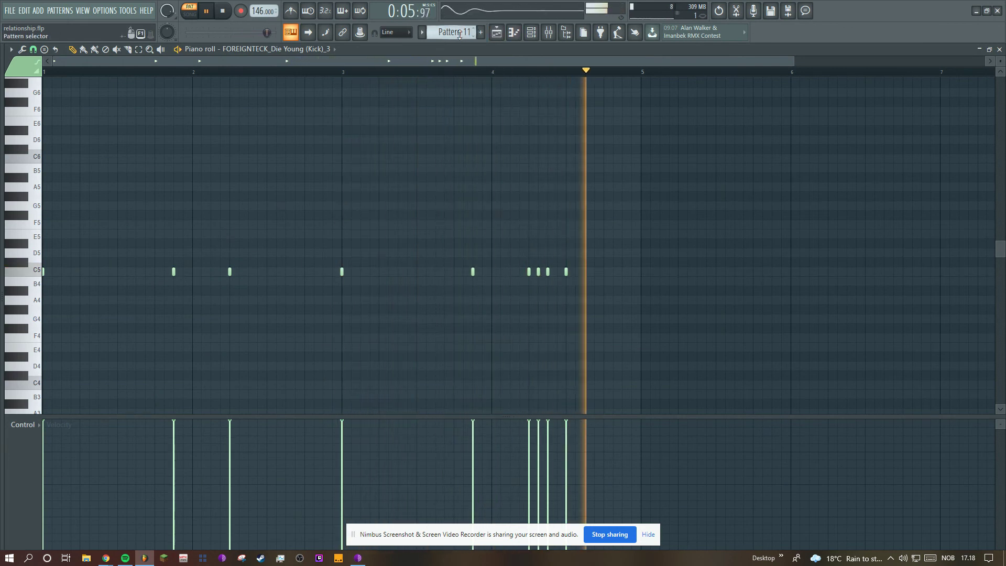
pyautogui.press('space')
# Step through Patterns 12, 13 and 14, playing their 808 (Metro)_4 bass notes with a closer view of the last one
pyautogui.scroll(-1, 459, 32)
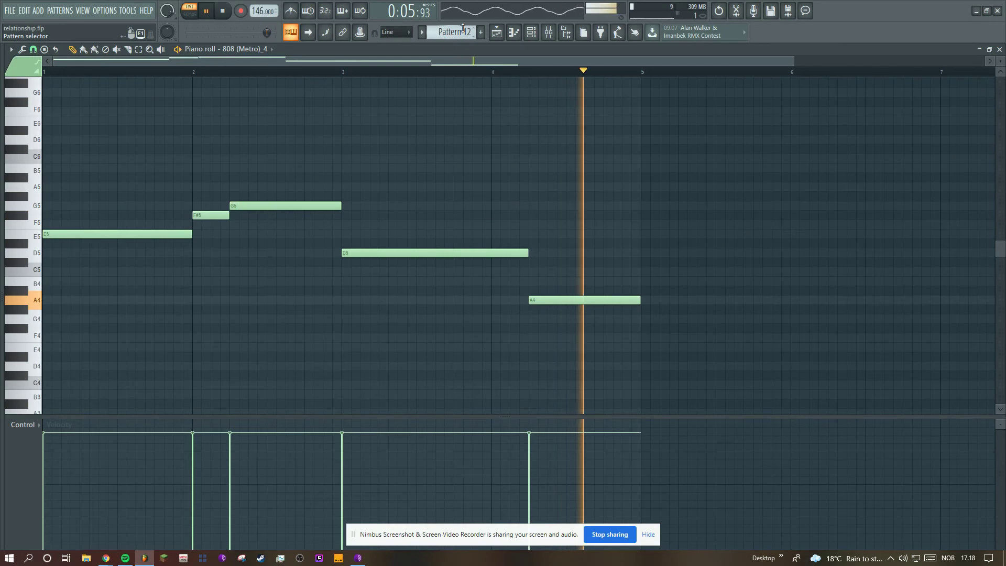
pyautogui.scroll(-1, 467, 32)
pyautogui.press('space')
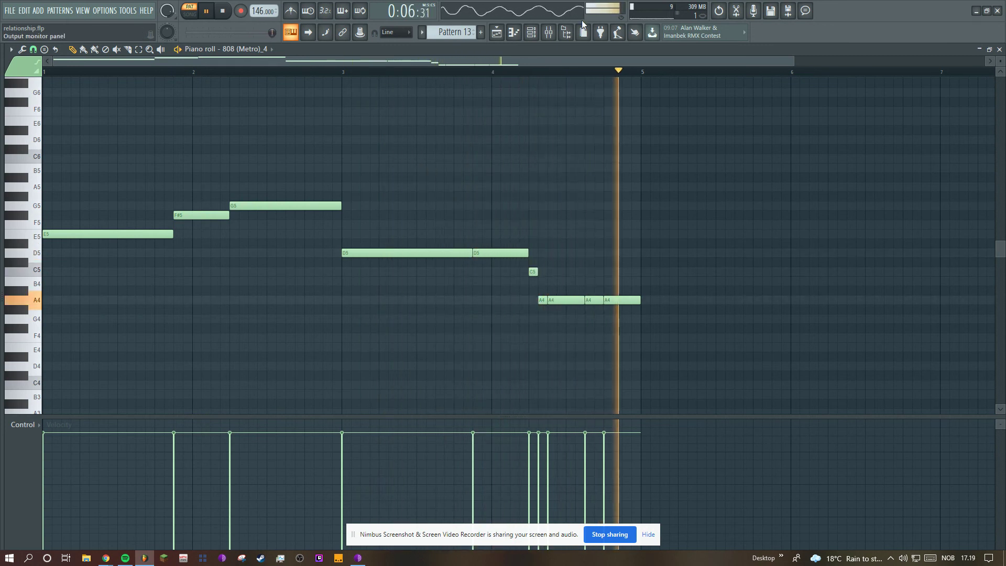
pyautogui.press('space')
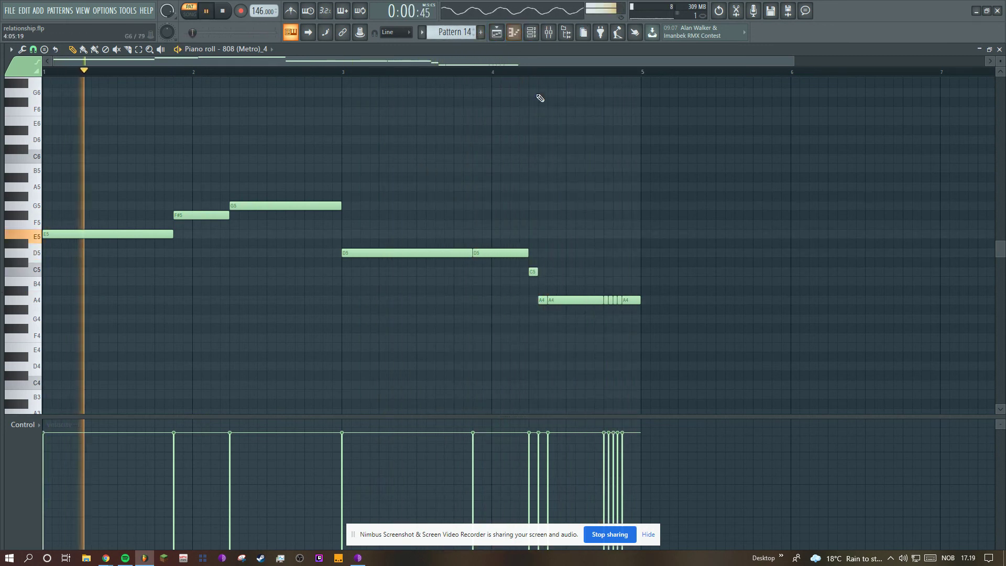
pyautogui.moveTo(793, 60); pyautogui.dragTo(751, 62)
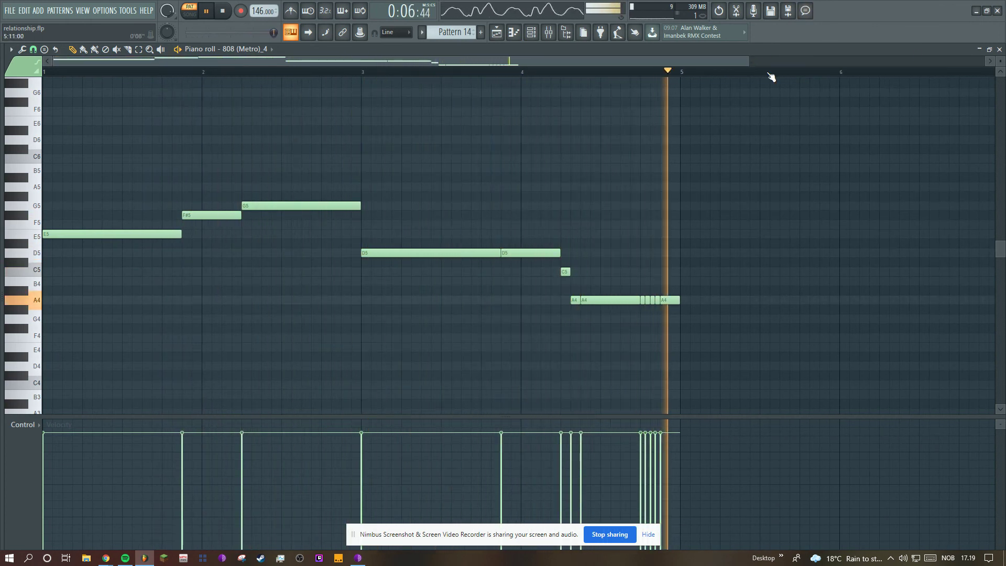
# Return to Pattern 1 and show the playlist with the entire arrangement in view
pyautogui.scroll(13, 471, 33)
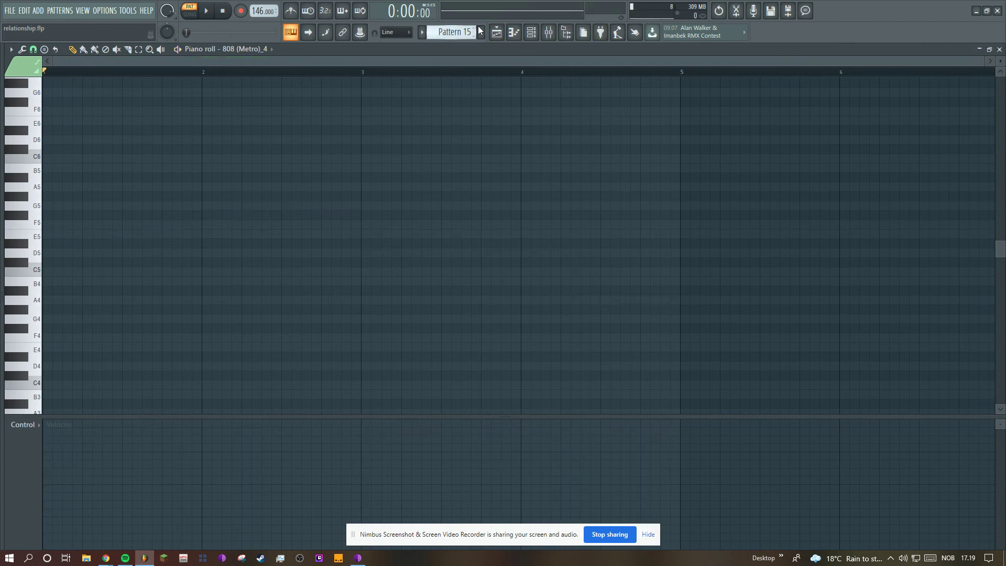
pyautogui.click(498, 32)
pyautogui.moveTo(332, 61); pyautogui.dragTo(955, 225)
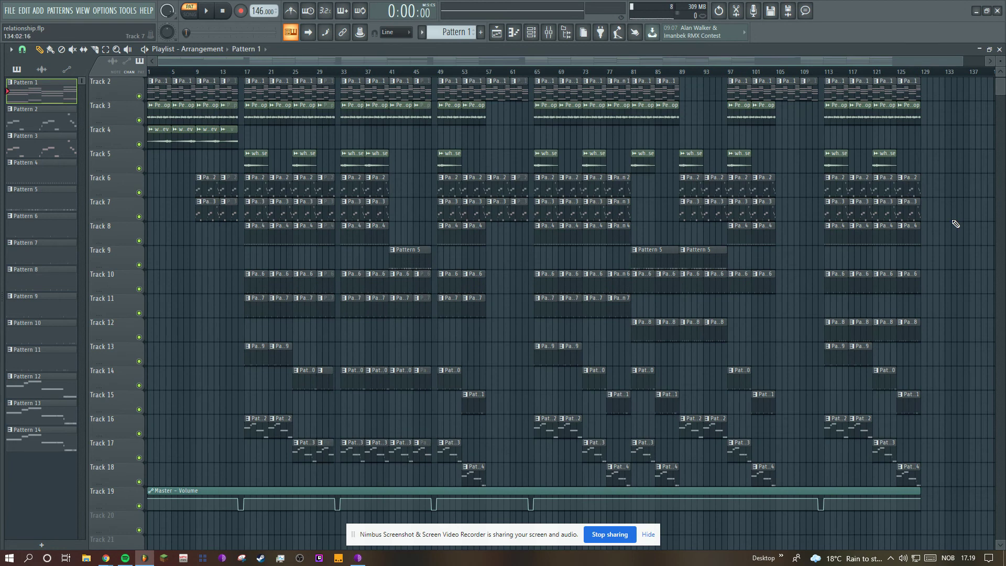